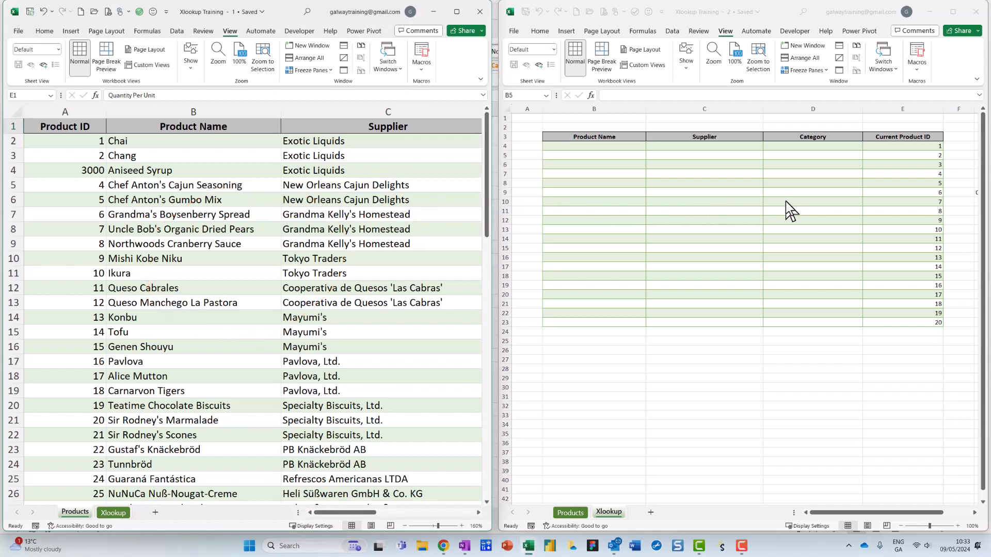
mouse_move(818, 192)
left_mouse_down()
mouse_move(760, 180)
mouse_move(824, 253)
mouse_move(806, 193)
left_mouse_up()
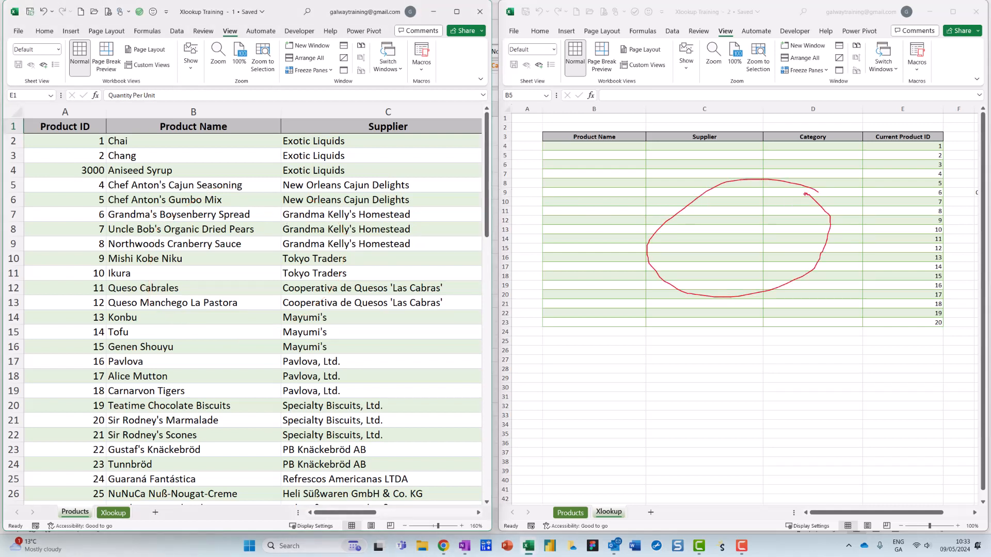
key("Escape")
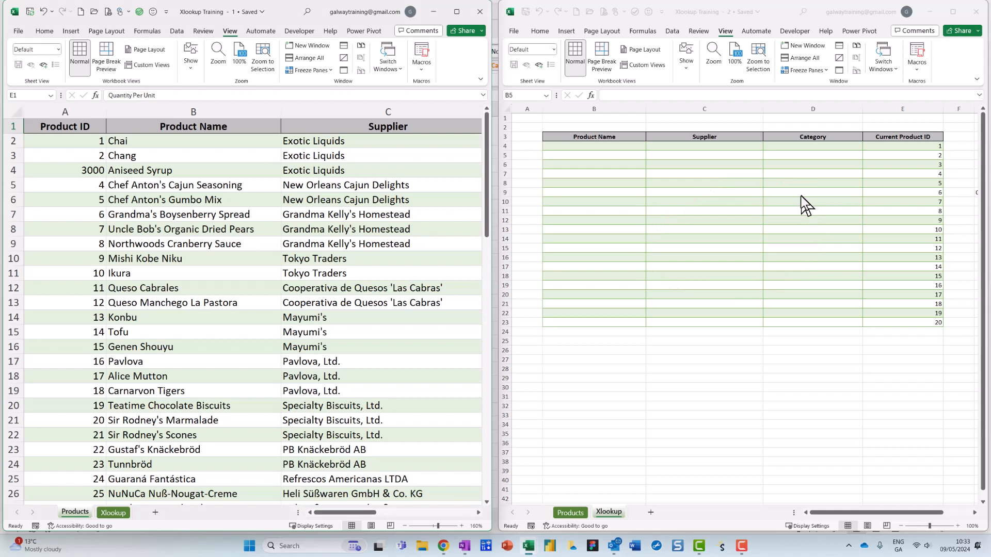
key("ctrl+2")
mouse_move(961, 131)
left_mouse_down()
mouse_move(887, 261)
mouse_move(978, 134)
mouse_move(938, 121)
left_mouse_up()
mouse_move(130, 123)
left_mouse_down()
mouse_move(79, 125)
mouse_move(87, 231)
mouse_move(162, 133)
mouse_move(131, 118)
left_mouse_up()
key("Escape")
mouse_move(950, 147)
left_mouse_down()
mouse_move(864, 214)
mouse_move(970, 160)
mouse_move(956, 142)
left_mouse_up()
key("Escape")
Insert an XLOOKUP function in cell B4 of the Product Name column and place its arguments dialog below the table
left_click(589, 146)
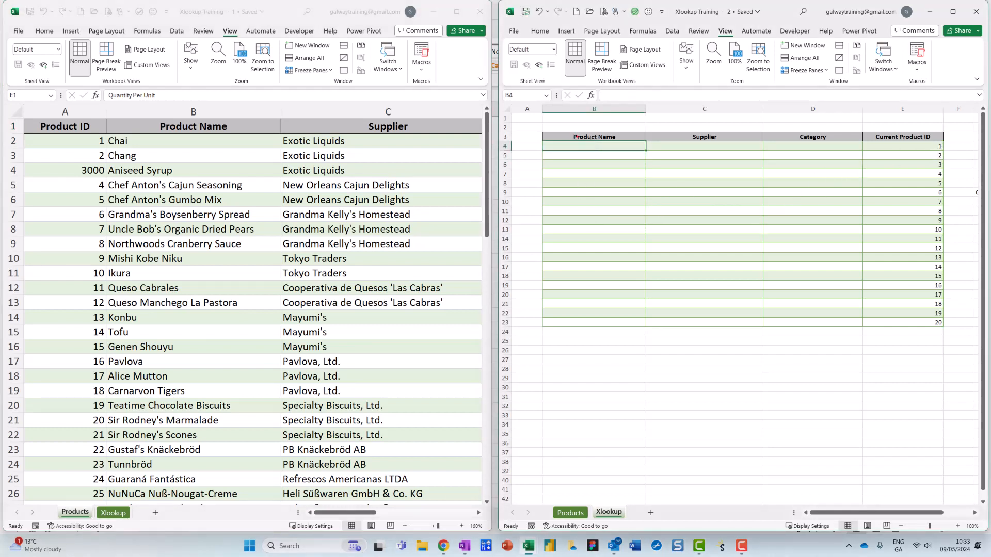
mouse_move(670, 22)
left_mouse_down()
mouse_move(651, 19)
mouse_move(619, 45)
mouse_move(673, 24)
left_mouse_up()
key("Escape")
left_click(651, 33)
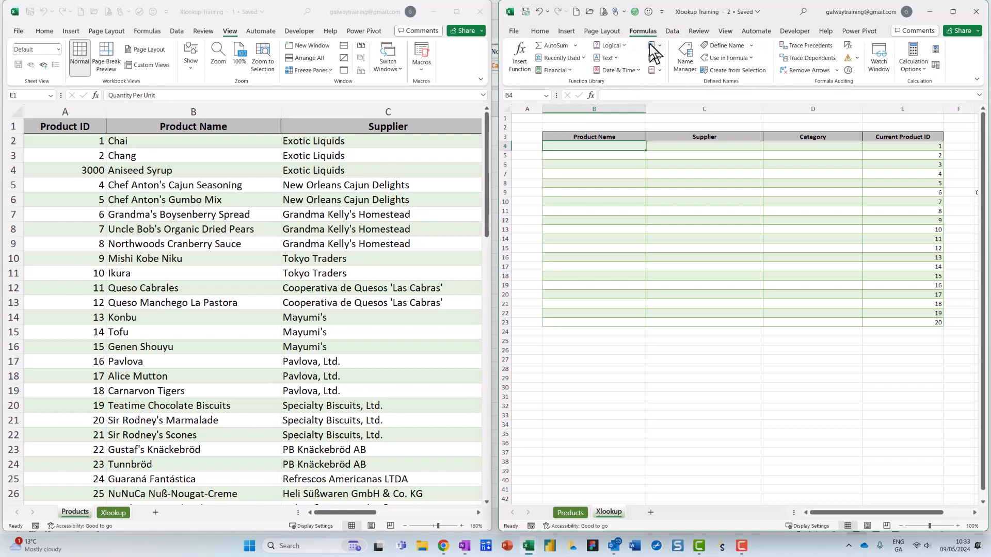
mouse_move(651, 40)
left_mouse_down()
mouse_move(674, 60)
mouse_move(670, 36)
left_mouse_up()
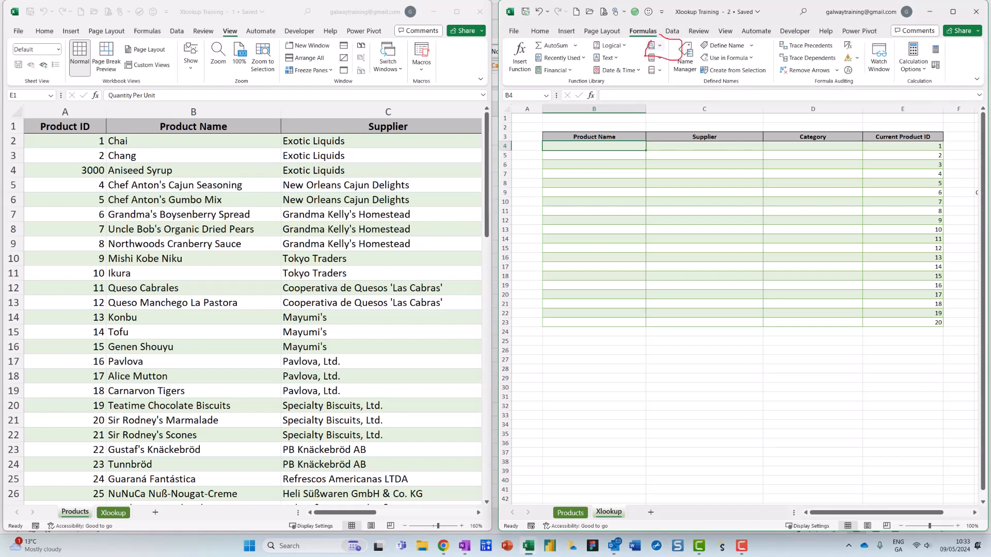
left_click(661, 45)
scroll(673, 304, "down", 4)
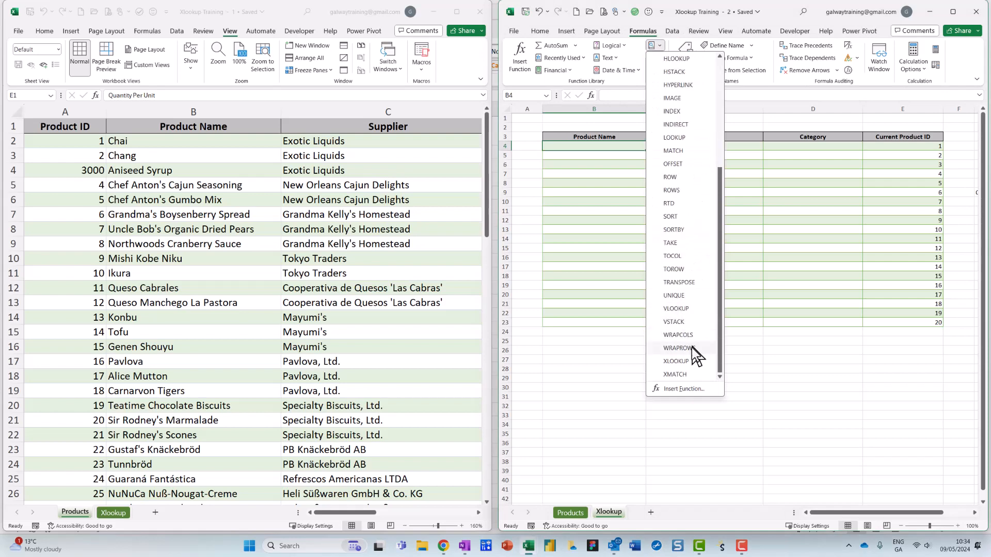
left_click(682, 357)
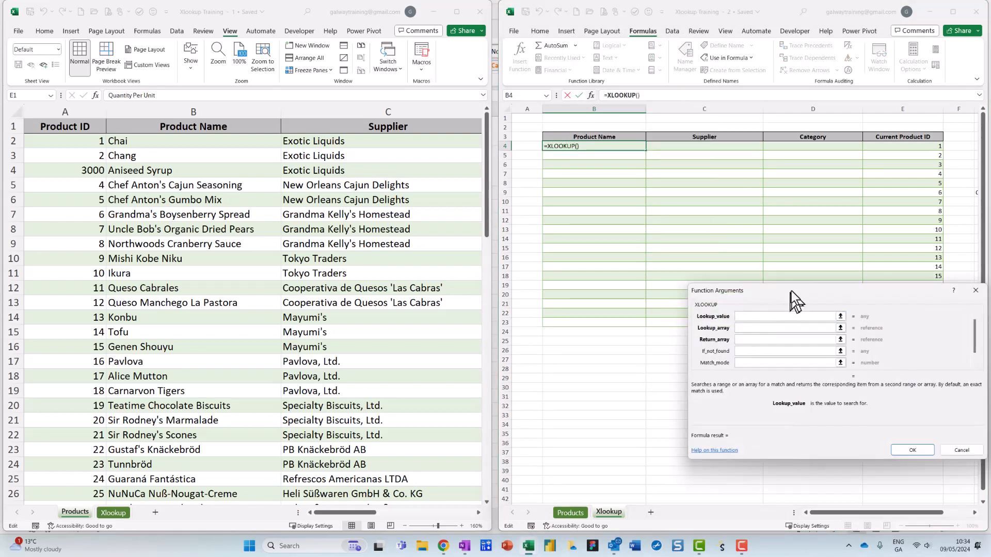
left_click_drag(792, 294, 654, 312)
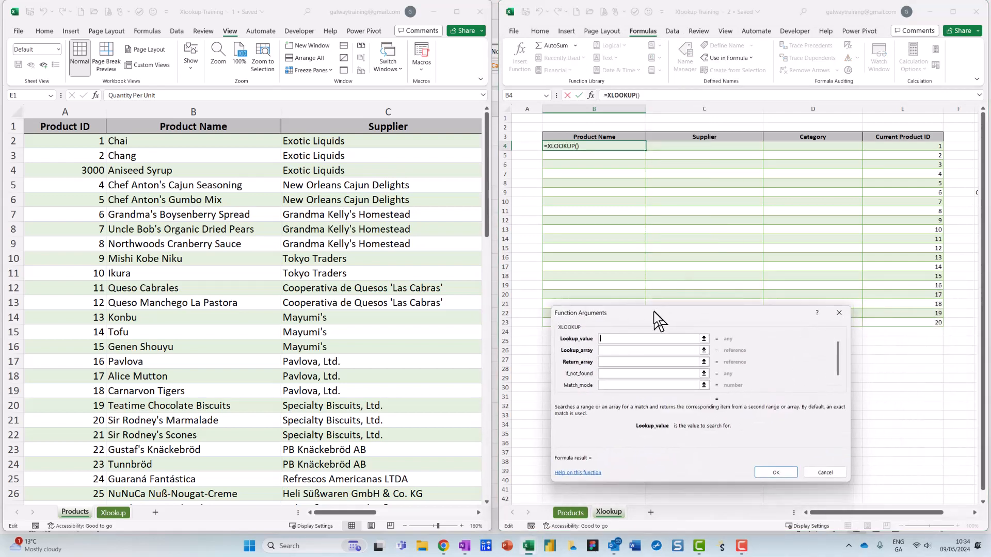
key("ctrl+2")
mouse_move(607, 332)
left_mouse_down()
mouse_move(584, 326)
mouse_move(559, 401)
mouse_move(627, 364)
mouse_move(603, 330)
left_mouse_up()
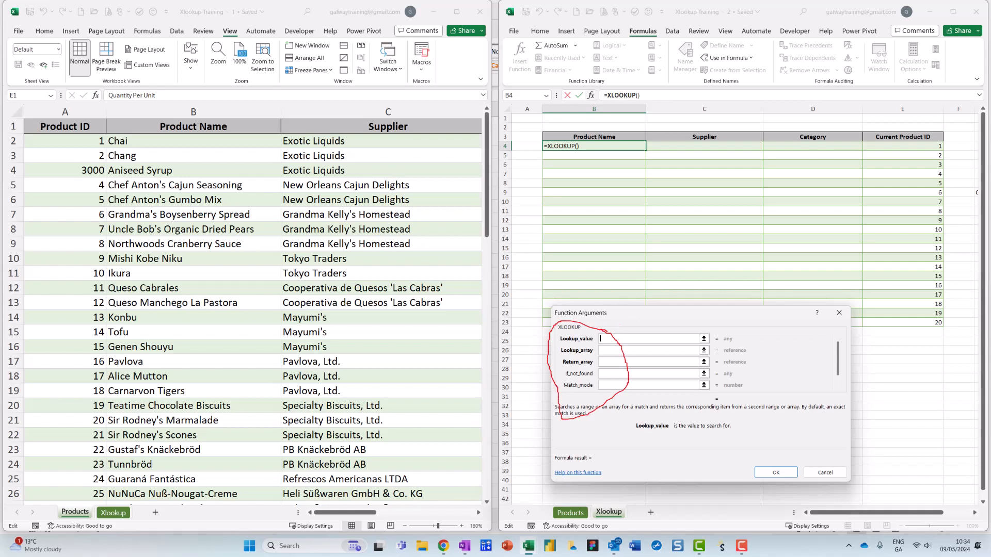
key("Escape")
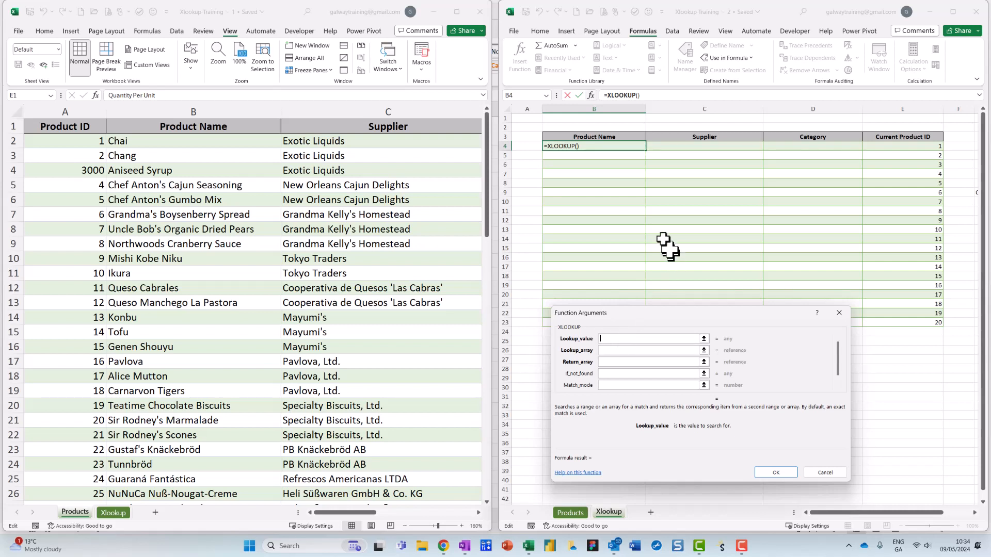
Set the XLOOKUP lookup value to E4 and the lookup array to column A of the Products sheet
left_click(920, 147)
left_click(626, 350)
left_click_drag(558, 264, 264, 259)
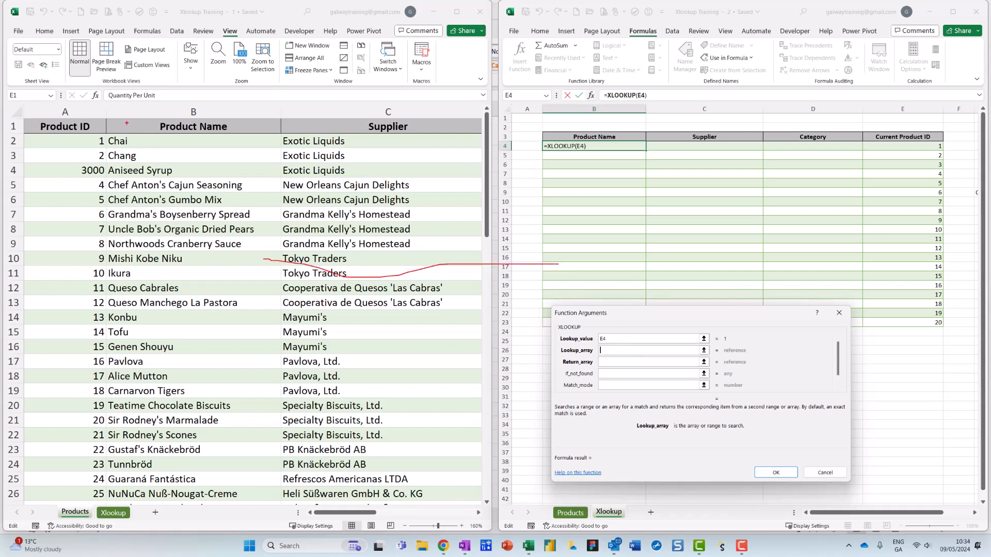
mouse_move(65, 104)
left_mouse_down()
mouse_move(48, 104)
mouse_move(83, 119)
left_mouse_up()
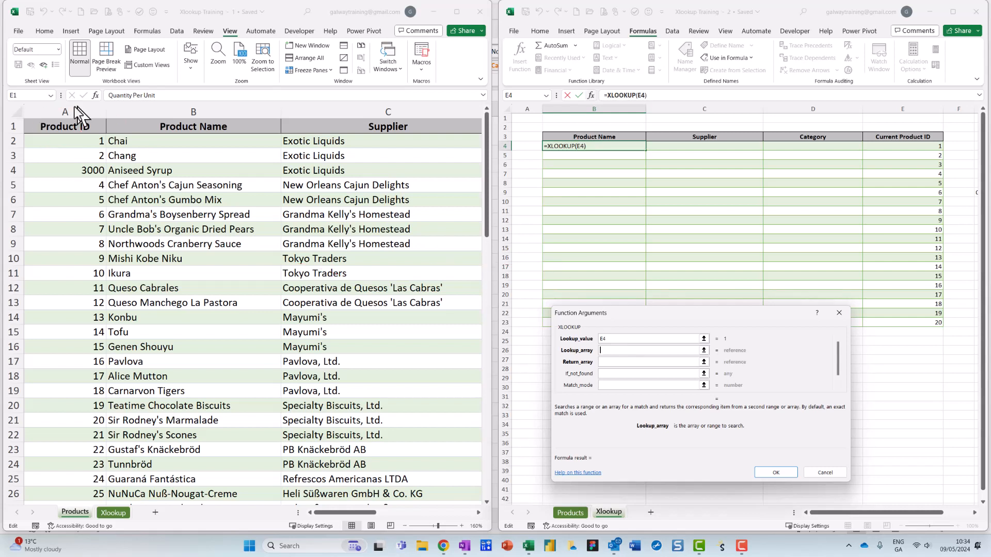
left_click(63, 111)
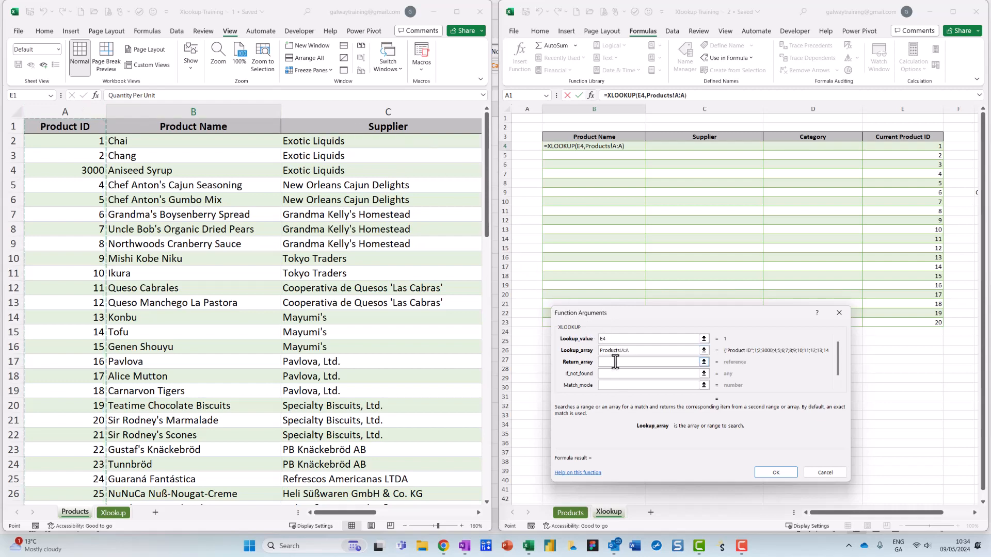
Set the return array of B4's XLOOKUP to column B of the Products sheet
key("Escape")
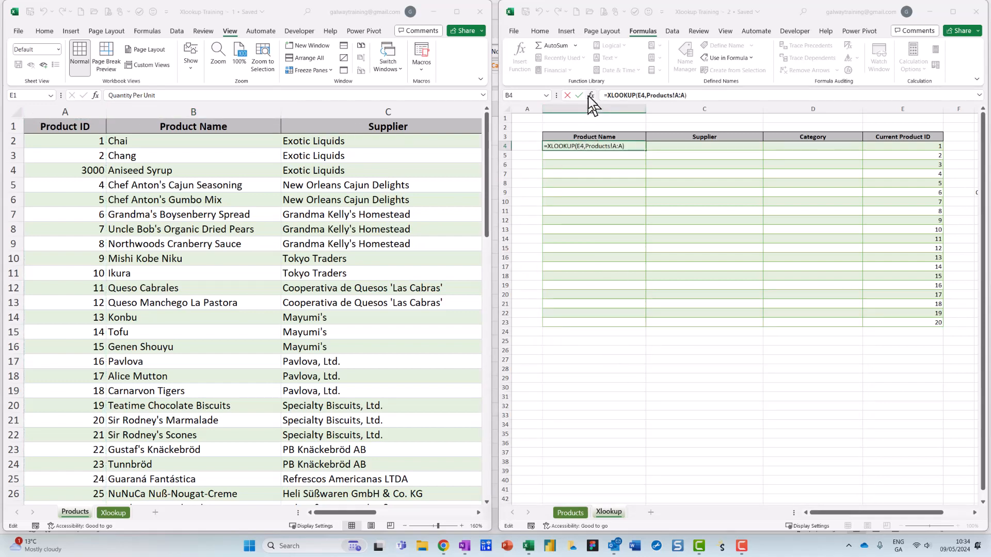
type(",")
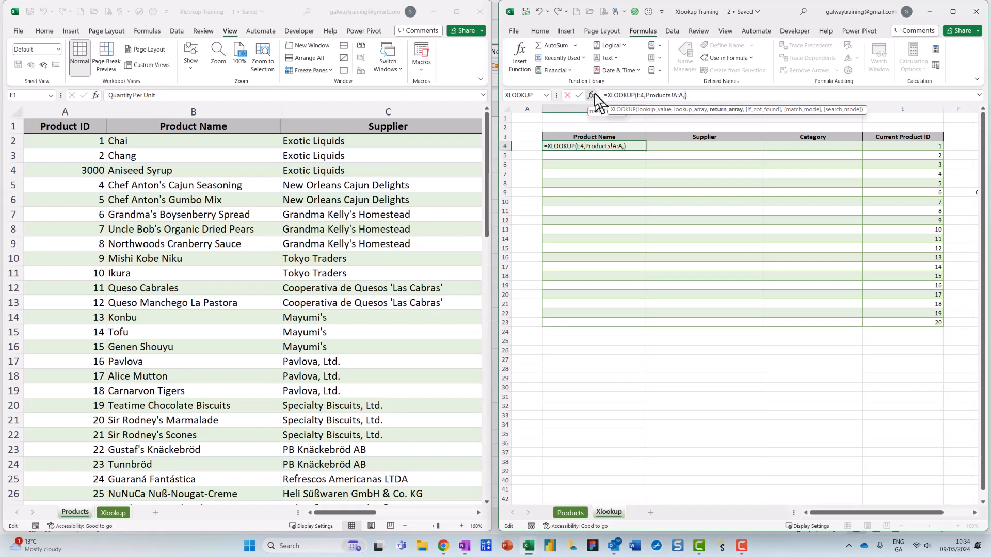
left_click(591, 95)
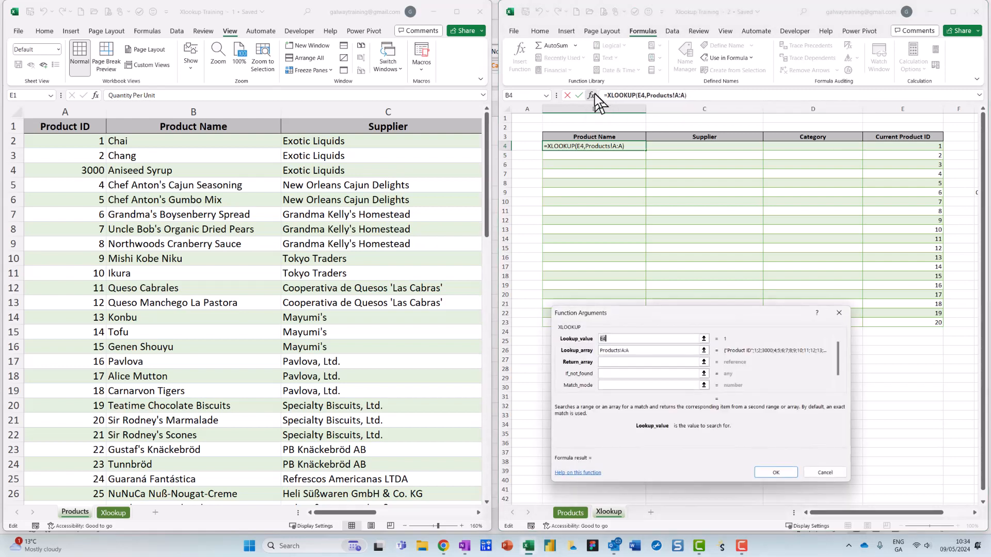
left_click(628, 362)
mouse_move(622, 137)
left_mouse_down()
mouse_move(584, 150)
mouse_move(621, 126)
left_mouse_up()
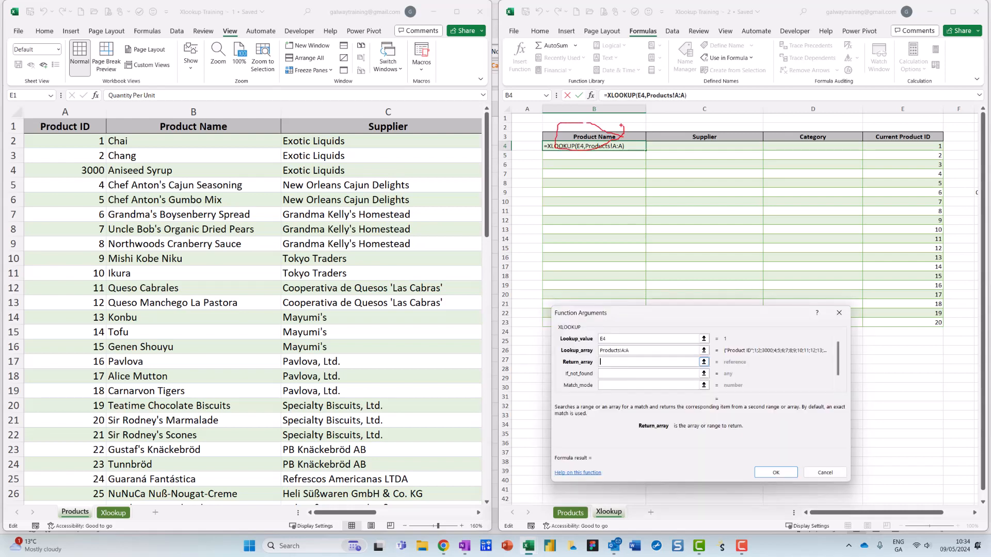
key("Escape")
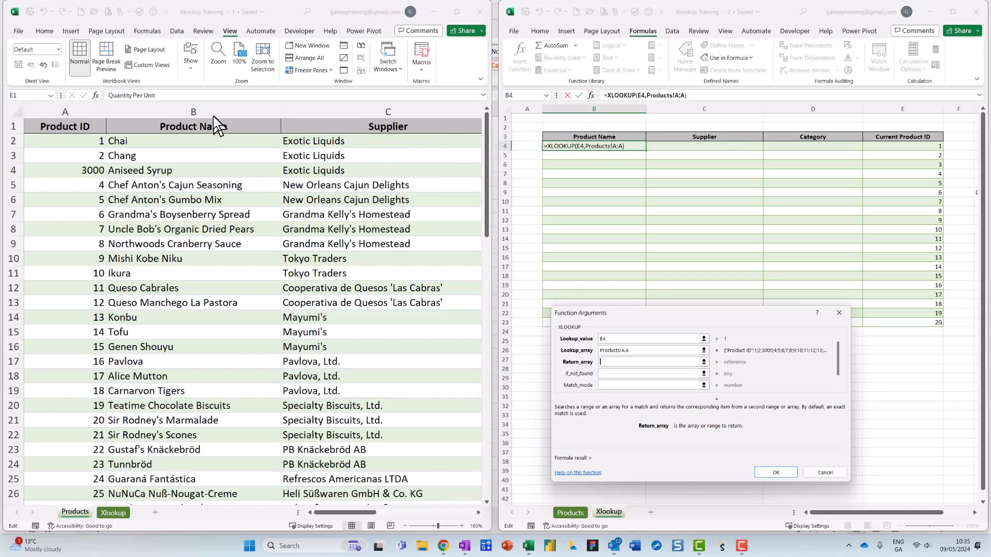
key("ctrl+2")
mouse_move(222, 96)
left_mouse_down()
mouse_move(167, 110)
mouse_move(226, 94)
left_mouse_up()
key("Escape")
left_click(202, 116)
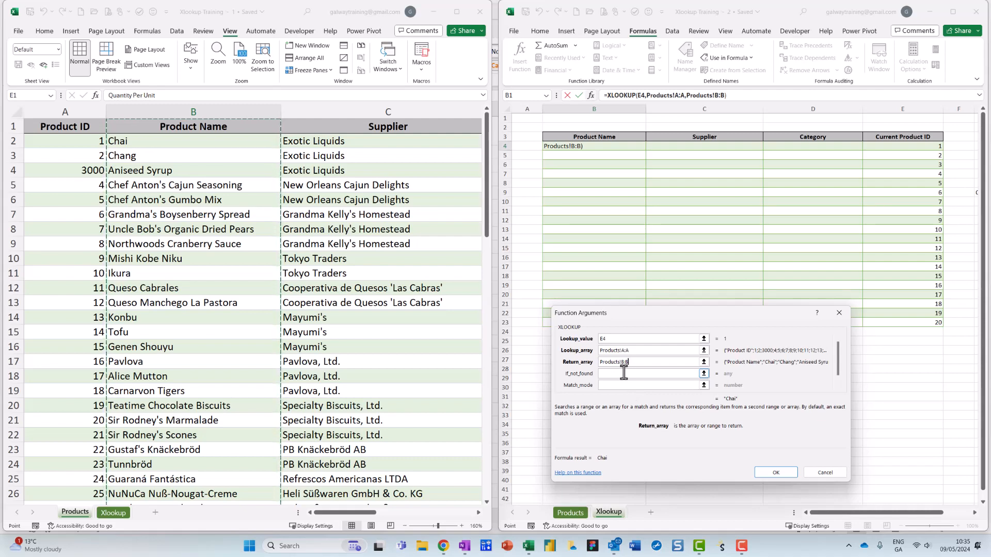
Set the if-not-found argument of B4's XLOOKUP to "No Match"
key("Escape")
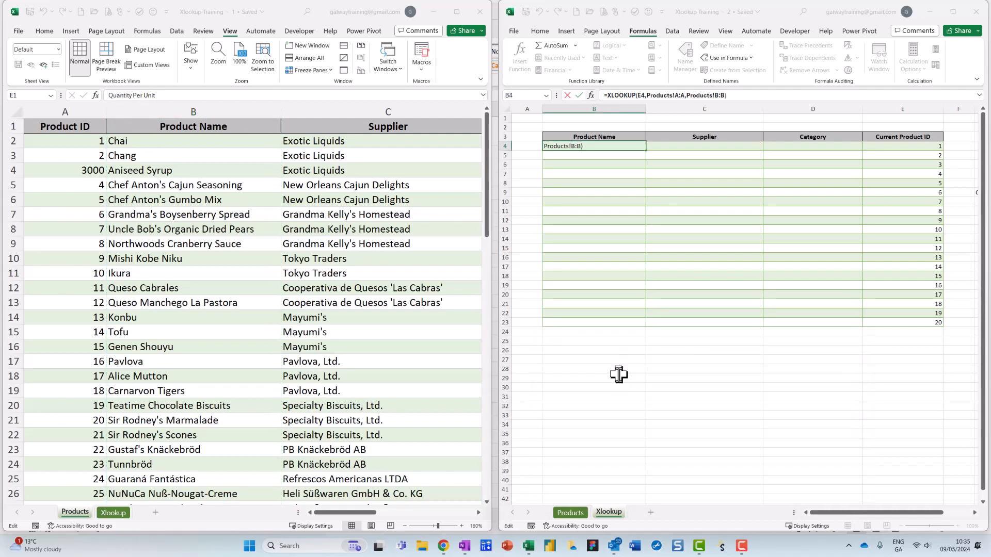
left_click(591, 94)
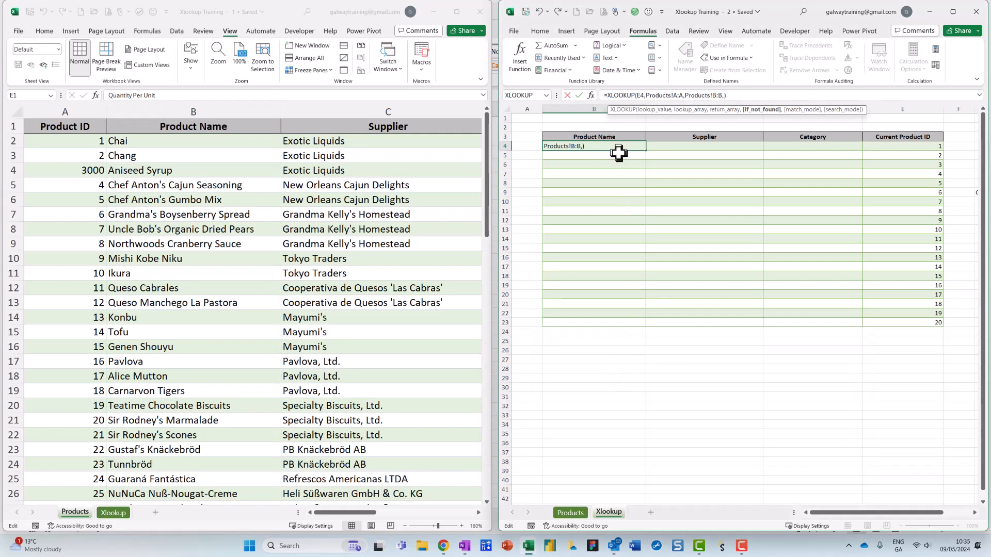
left_click(592, 96)
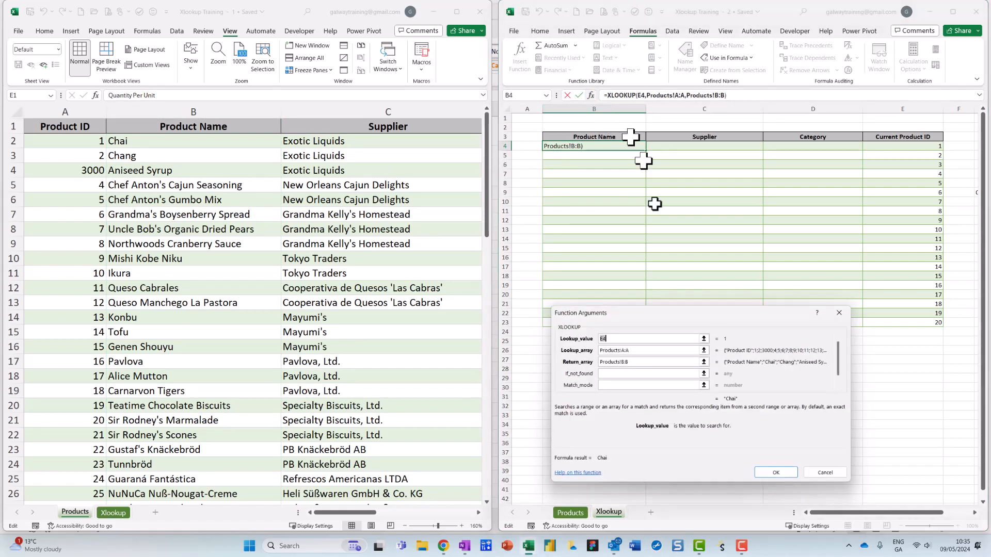
left_click(645, 373)
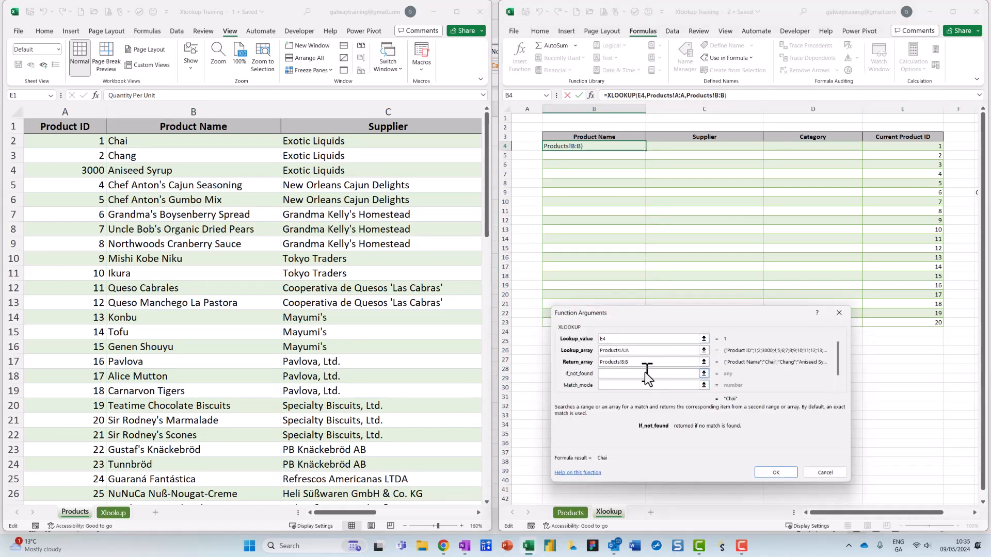
type("\"No Match")
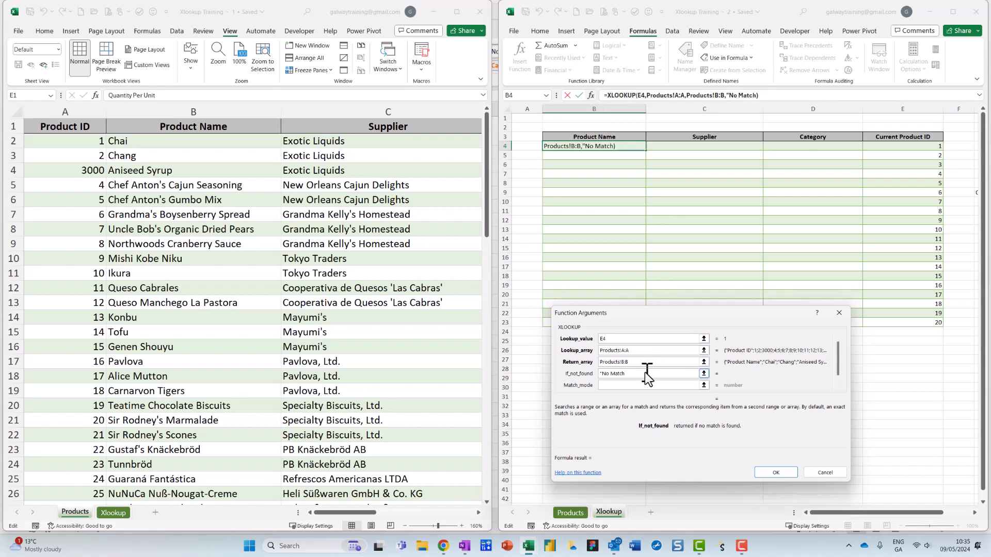
type("\"")
Complete the XLOOKUP in B4 with match mode 0 and fill it down the Product Name column to B23
left_click(630, 386)
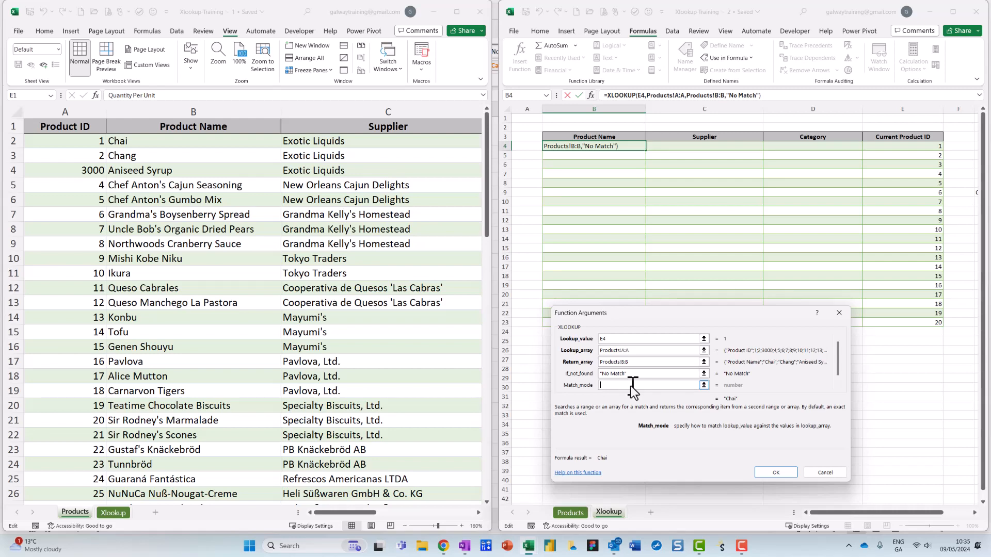
type("0")
left_click(776, 472)
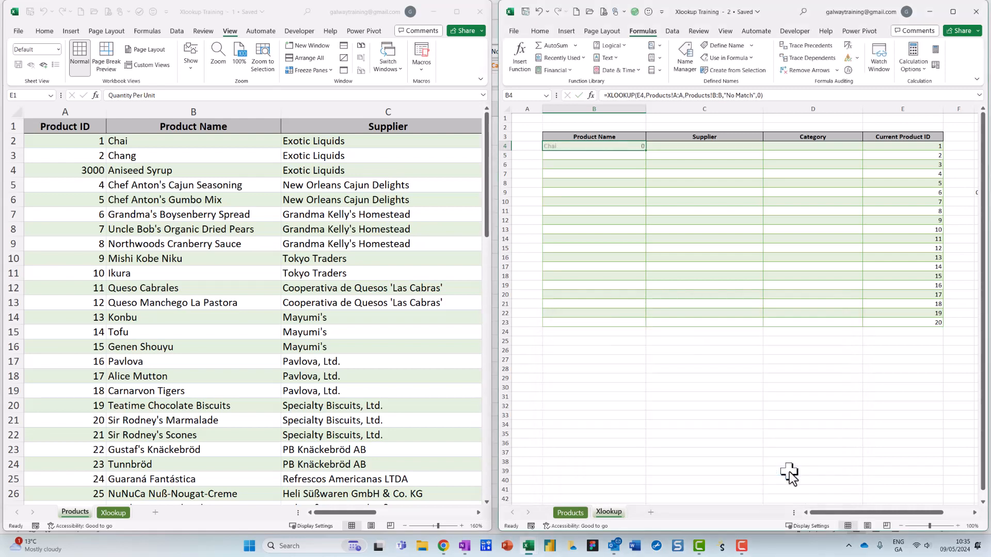
double_click(645, 150)
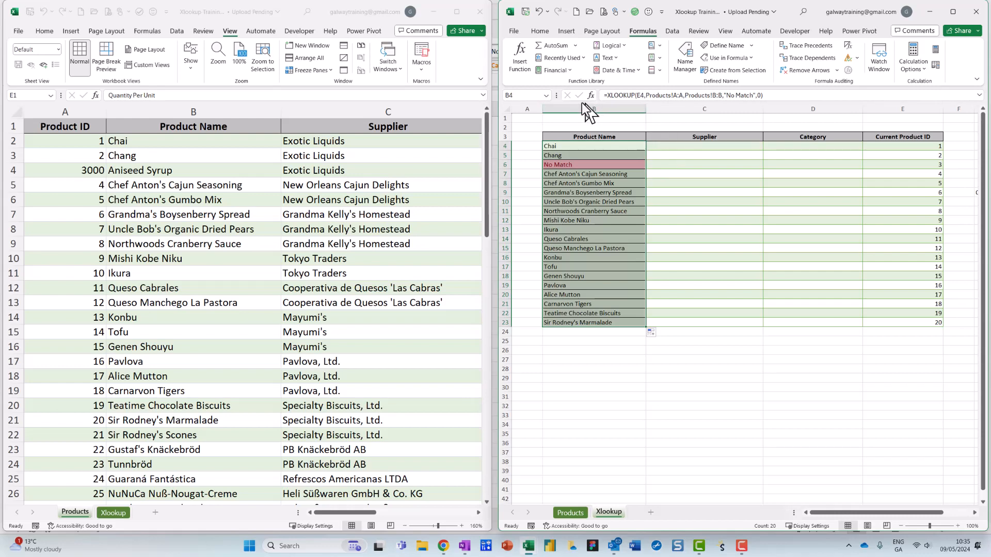
Edit B4's XLOOKUP to lock the lookup value as $E4 and the lookup array as Products!$A:$A
key("ctrl+2")
mouse_move(592, 85)
left_mouse_down()
mouse_move(574, 93)
mouse_move(590, 84)
left_mouse_up()
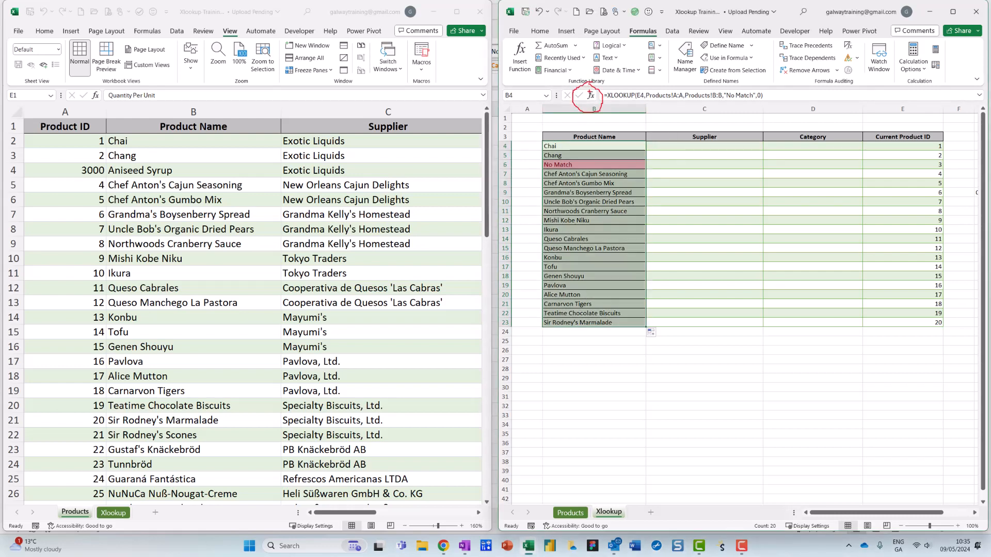
key("Escape")
left_click(590, 96)
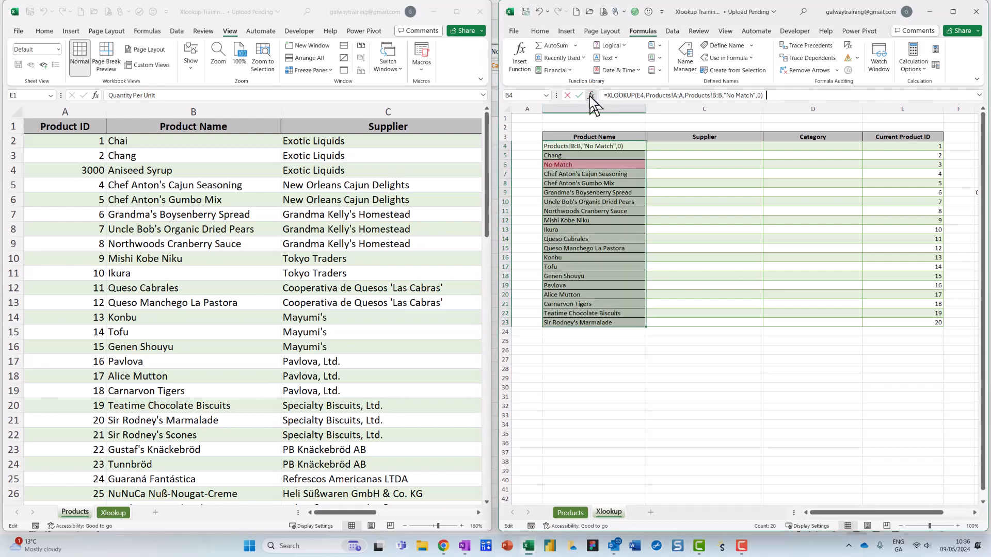
left_click(611, 338)
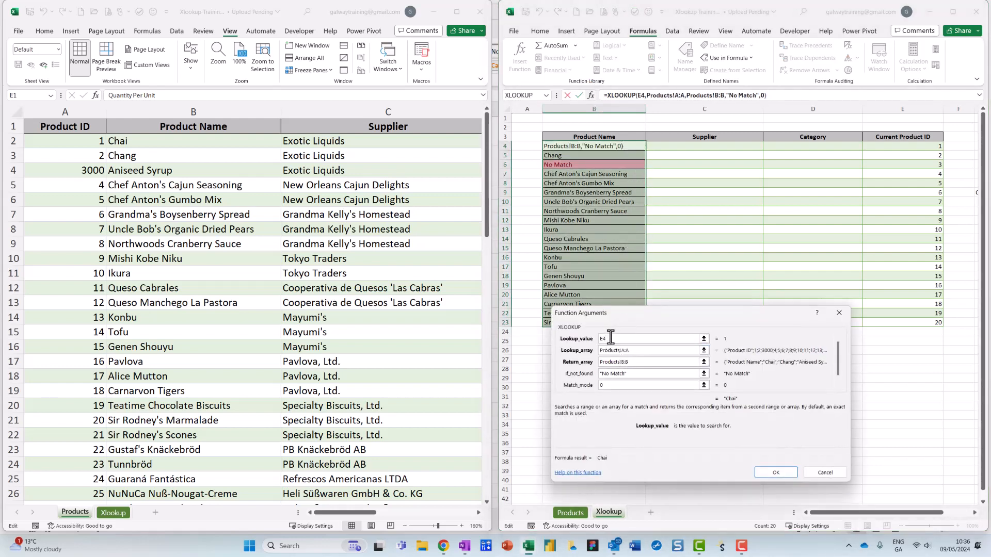
key("F4")
key("F4")
key("F4")
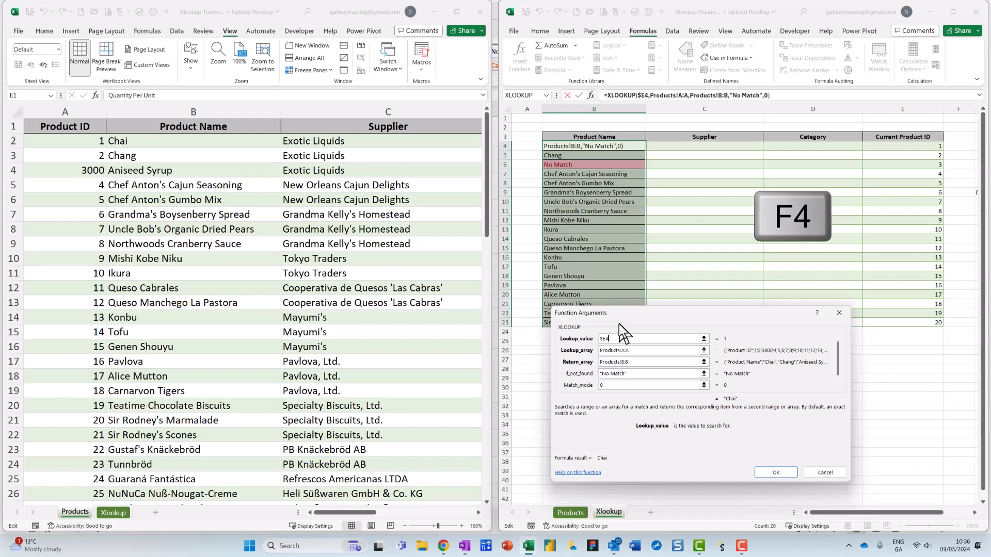
left_click(631, 350)
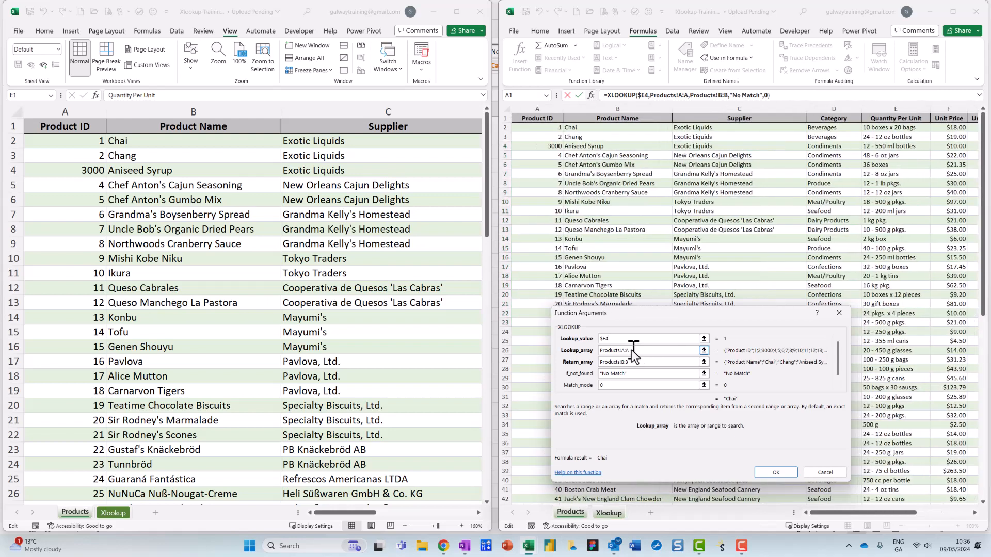
key("F4")
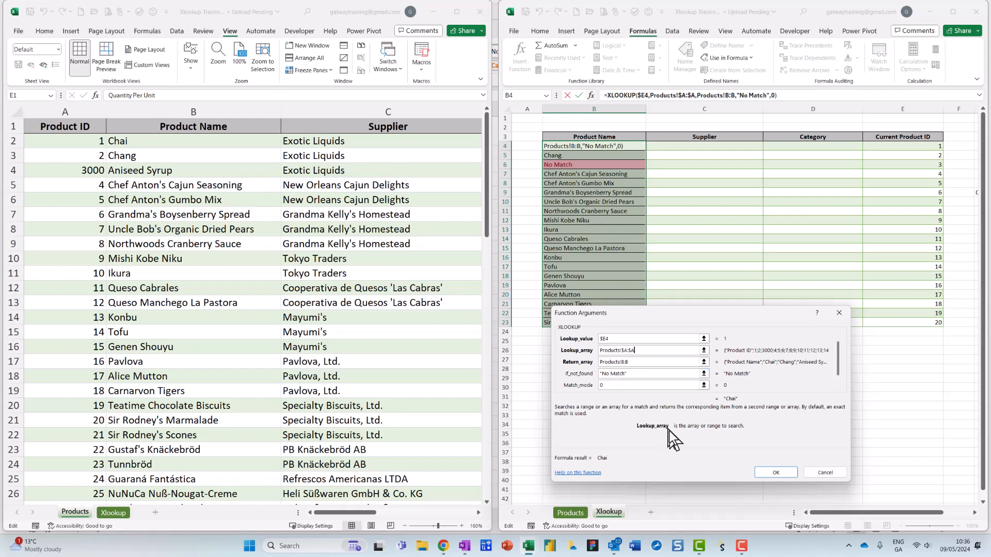
left_click(775, 474)
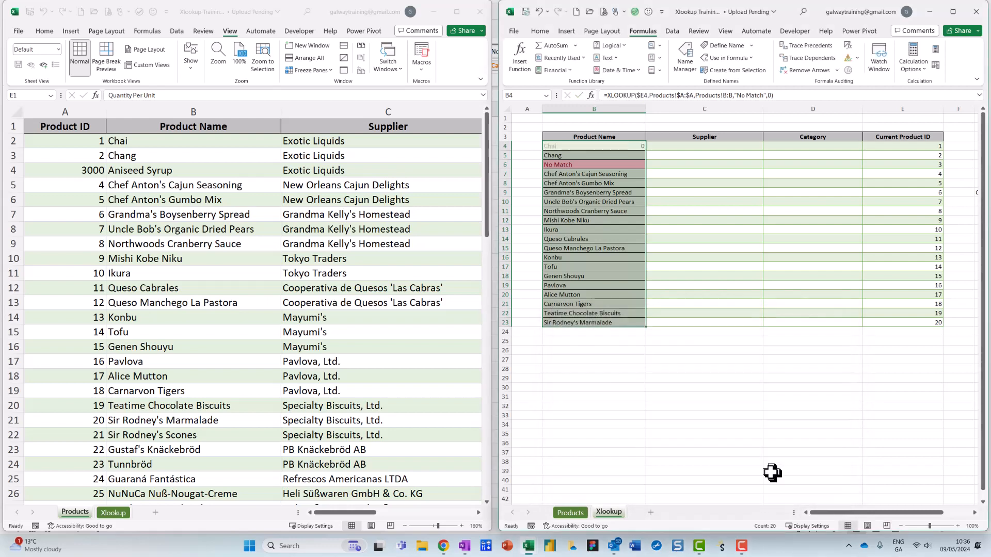
Fill the revised B4 formula down to row 23 and across the Supplier and Category columns
left_click(618, 146)
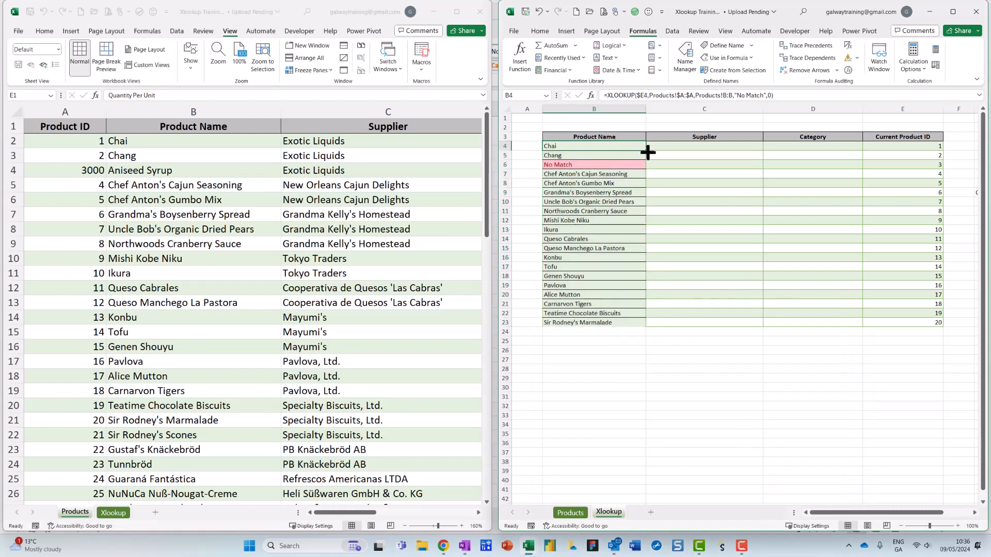
double_click(646, 151)
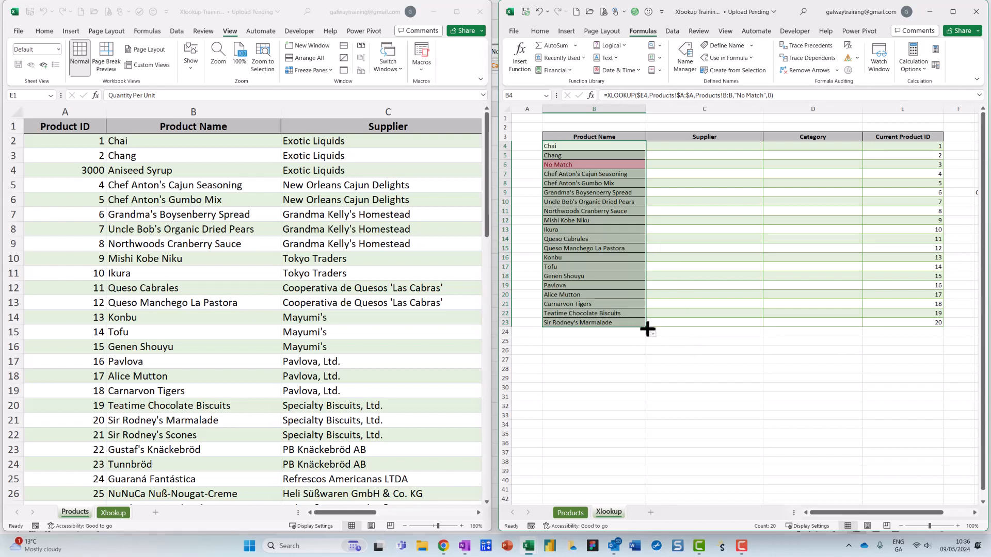
left_click_drag(647, 329, 823, 330)
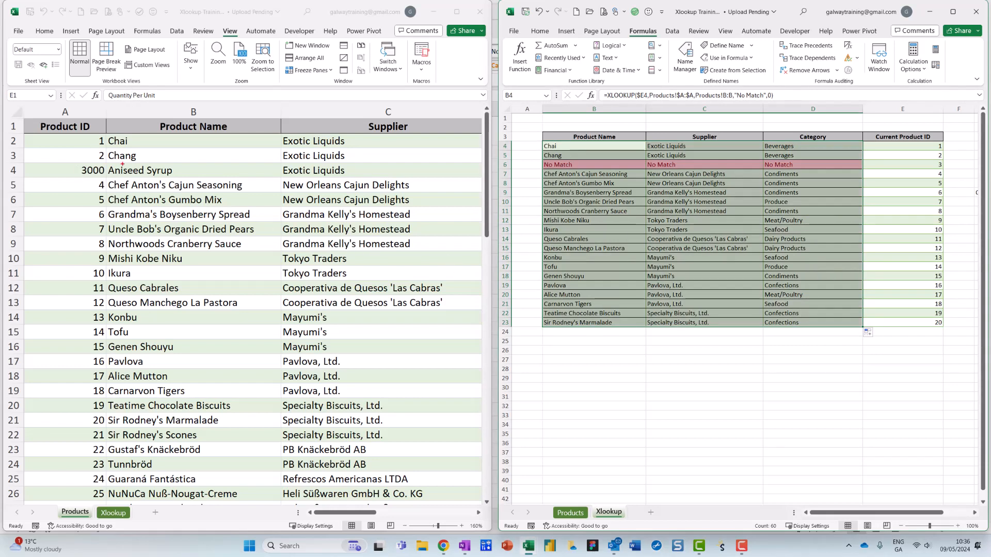
mouse_move(122, 164)
left_mouse_down()
mouse_move(207, 205)
mouse_move(172, 174)
left_mouse_up()
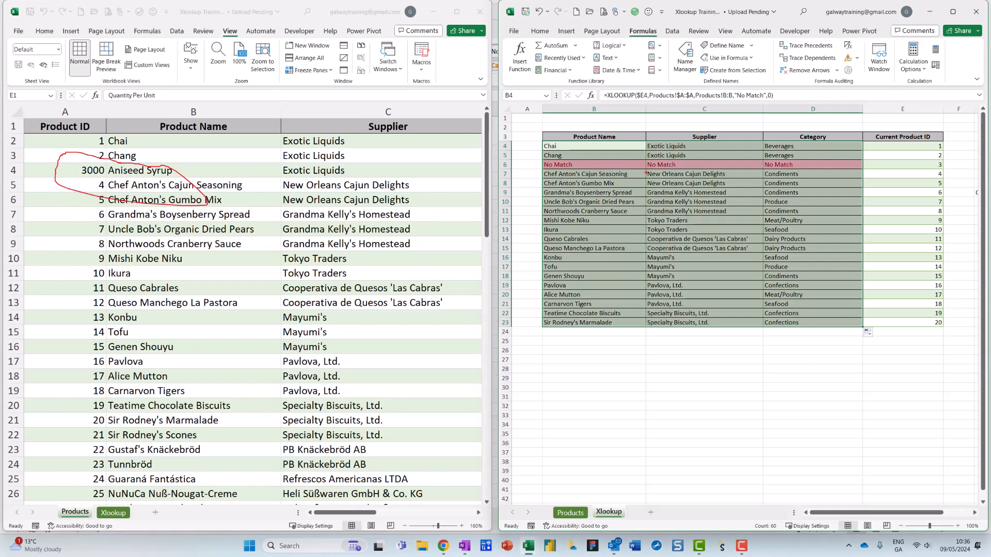
key("Escape")
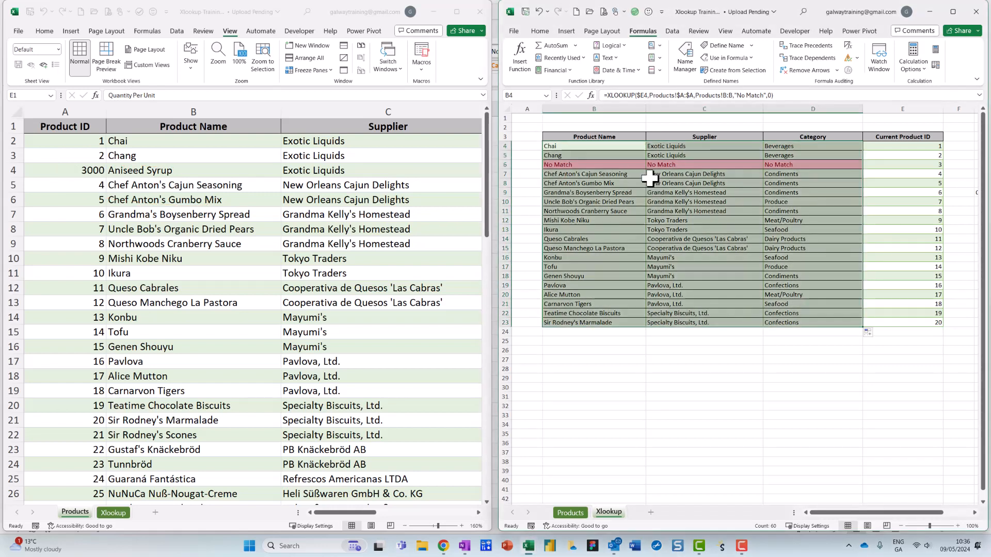